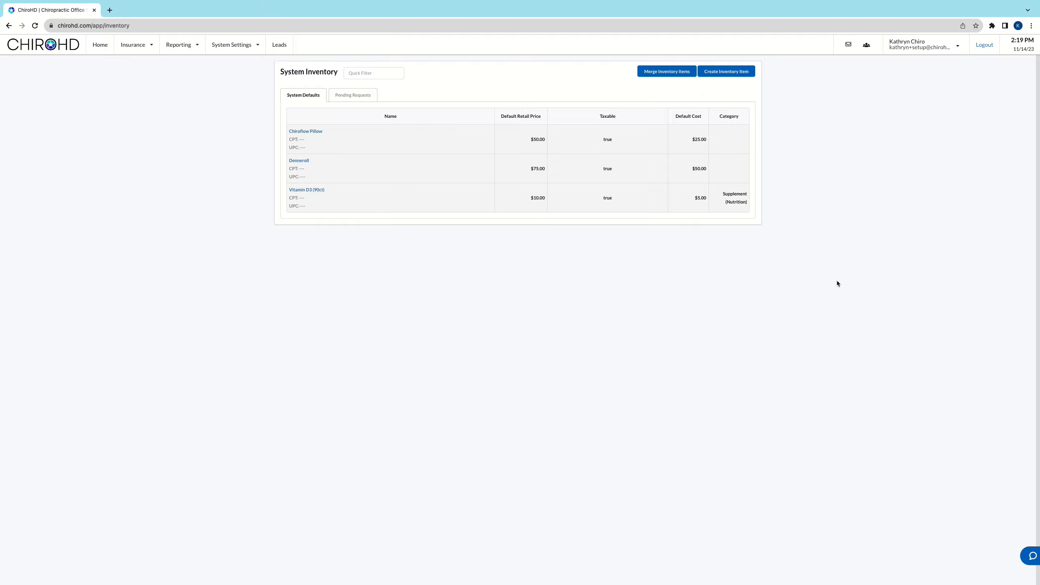
Open the ChiroHD location from the organization home page and view its inventory list
{"action": "left_click", "coordinate": [104, 46]}
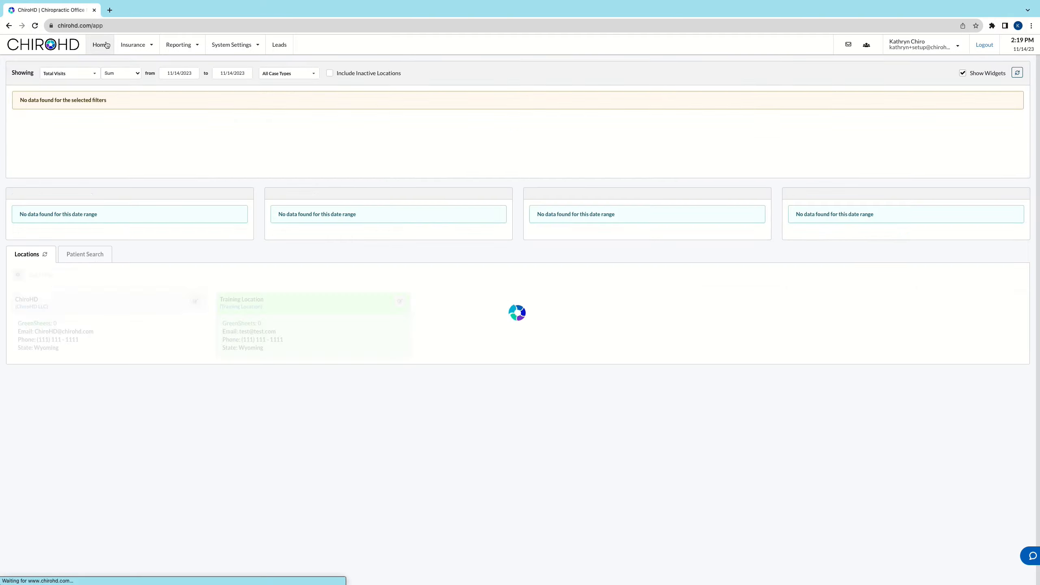
{"action": "left_click", "coordinate": [105, 368]}
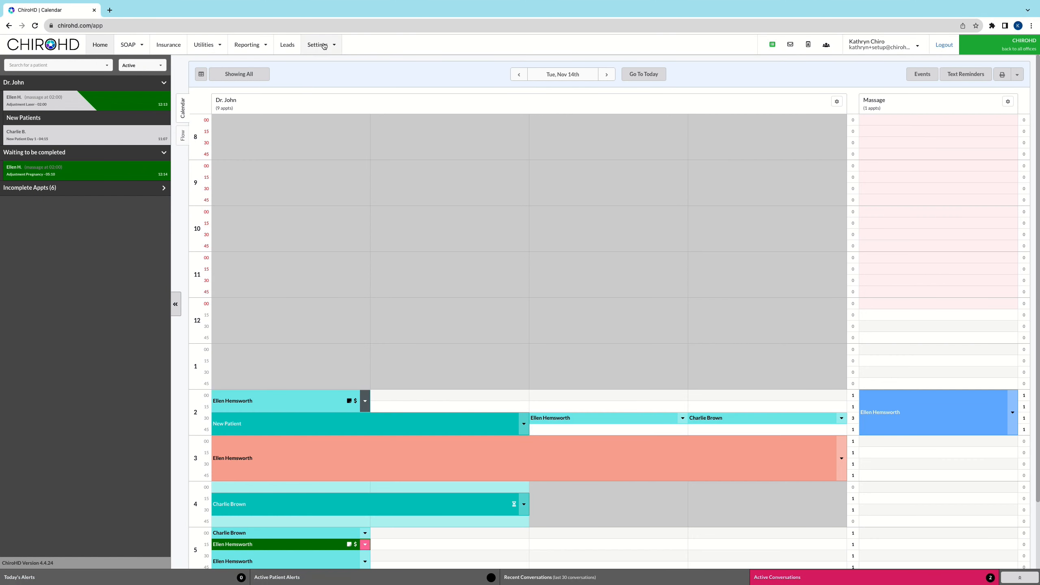
{"action": "left_click", "coordinate": [323, 46]}
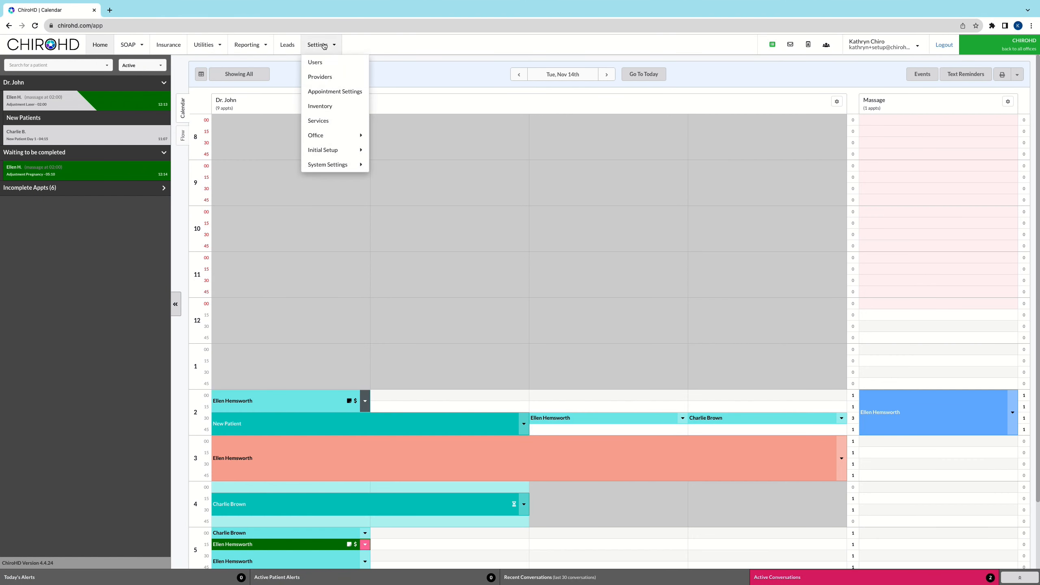
{"action": "left_click", "coordinate": [332, 102]}
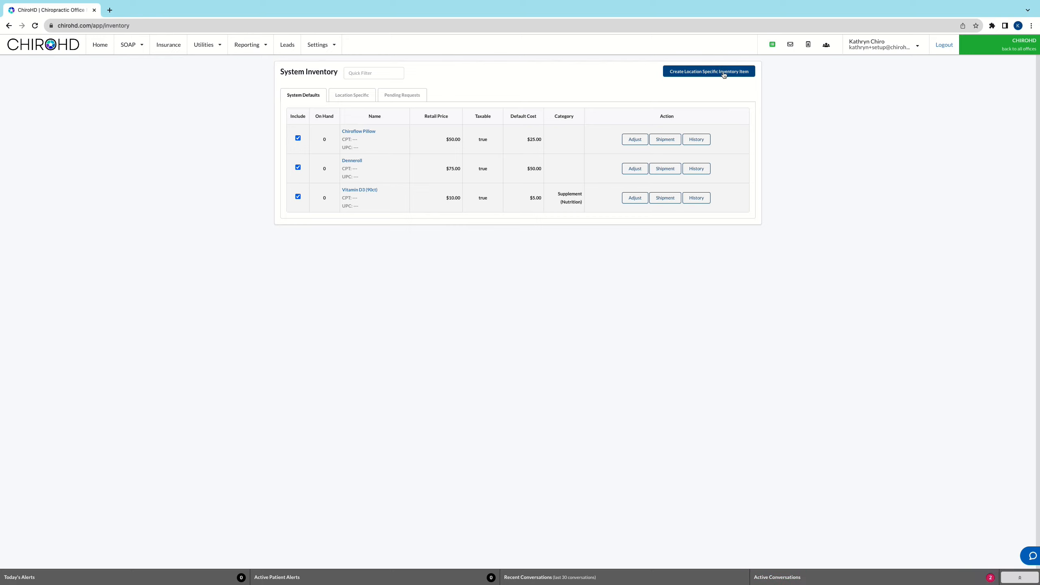
Return to the all-offices level and view the System Configuration options, including Moderate Location Inventory
{"action": "left_click", "coordinate": [1019, 45]}
{"action": "left_click", "coordinate": [233, 45]}
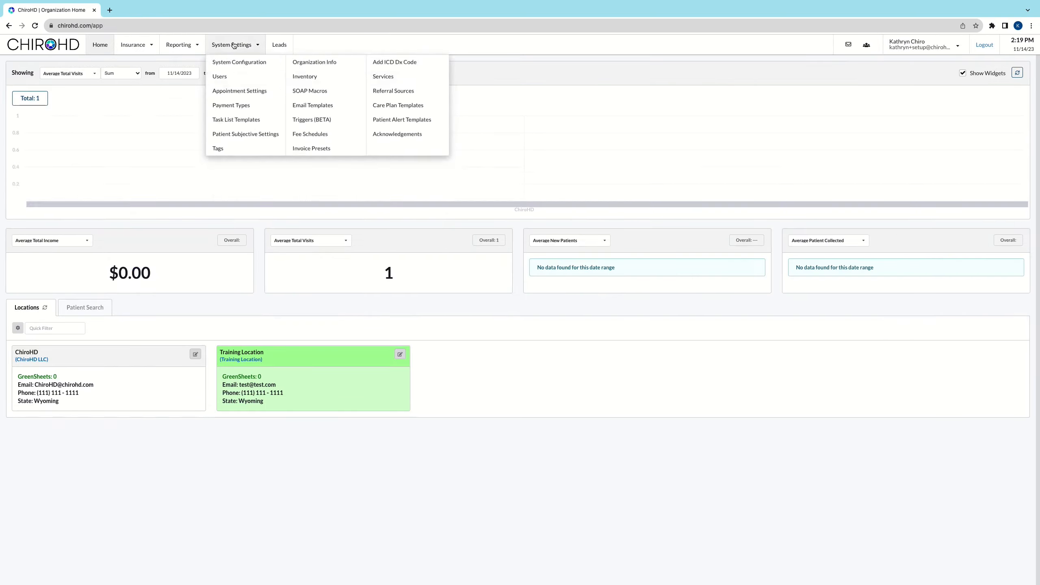
{"action": "left_click", "coordinate": [242, 65]}
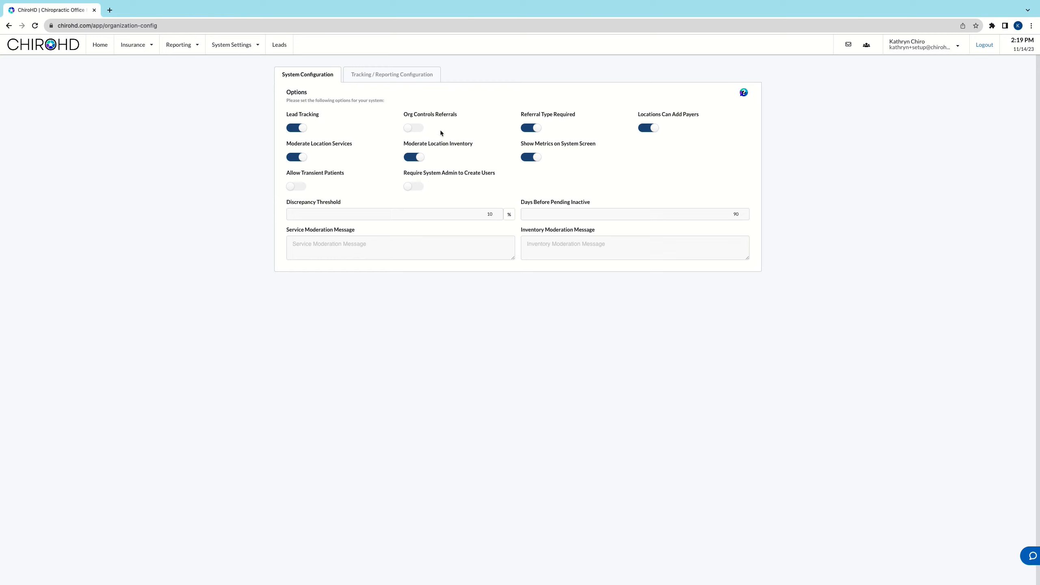
Return to the organization home page and open the system-level inventory list
{"action": "left_click", "coordinate": [103, 46]}
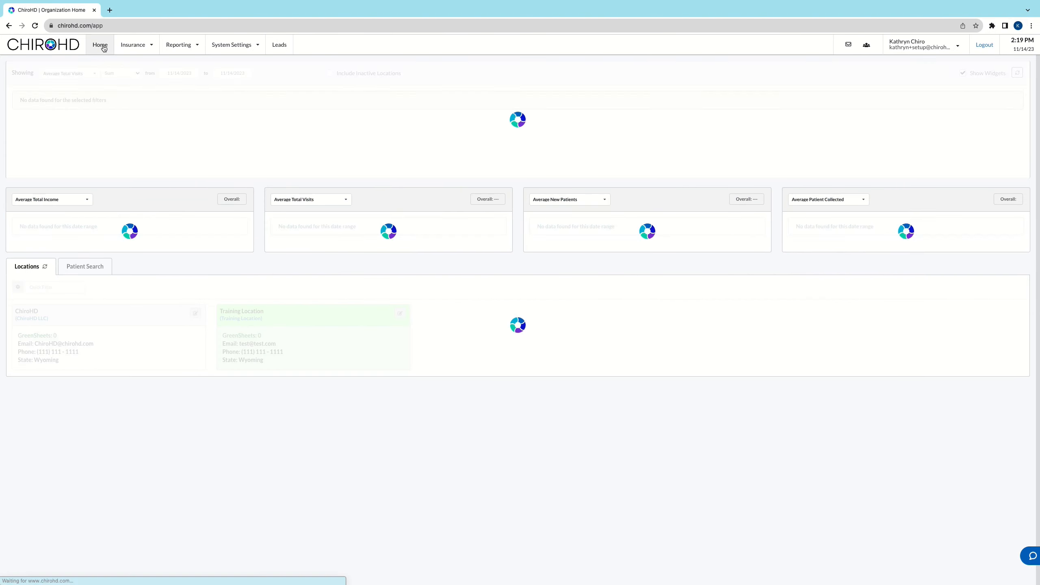
{"action": "left_click", "coordinate": [235, 53]}
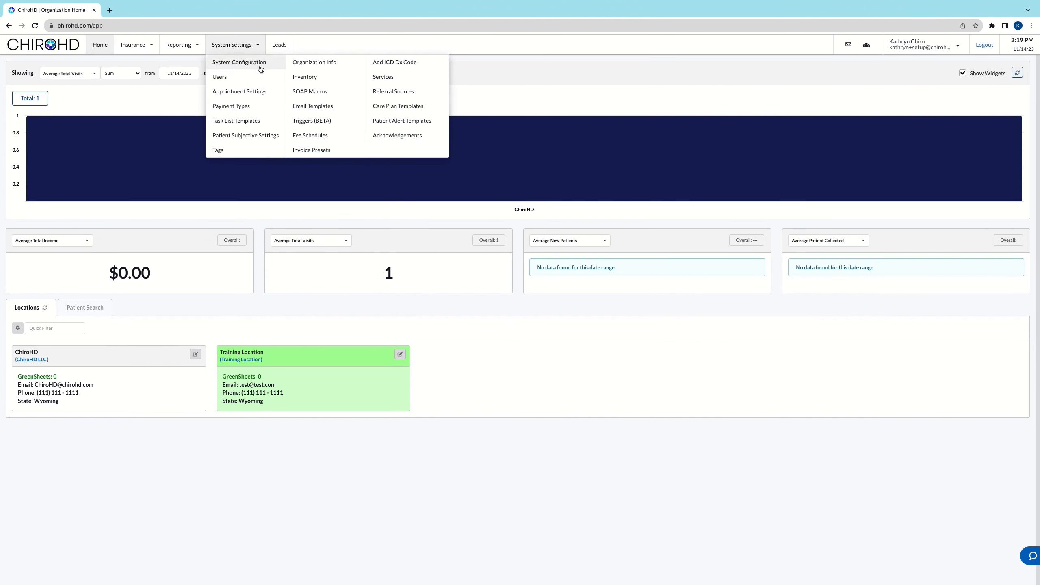
{"action": "left_click", "coordinate": [305, 78]}
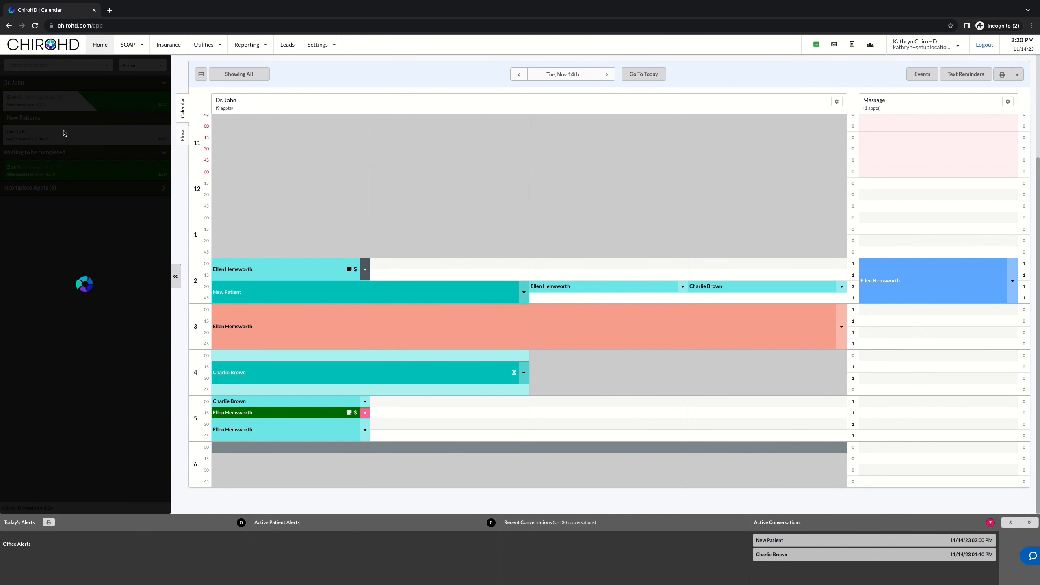
In the location's calendar window, open the selected patient's charge entry and add Vitamin D3 (90ct) as a charge
{"action": "left_click", "coordinate": [163, 111]}
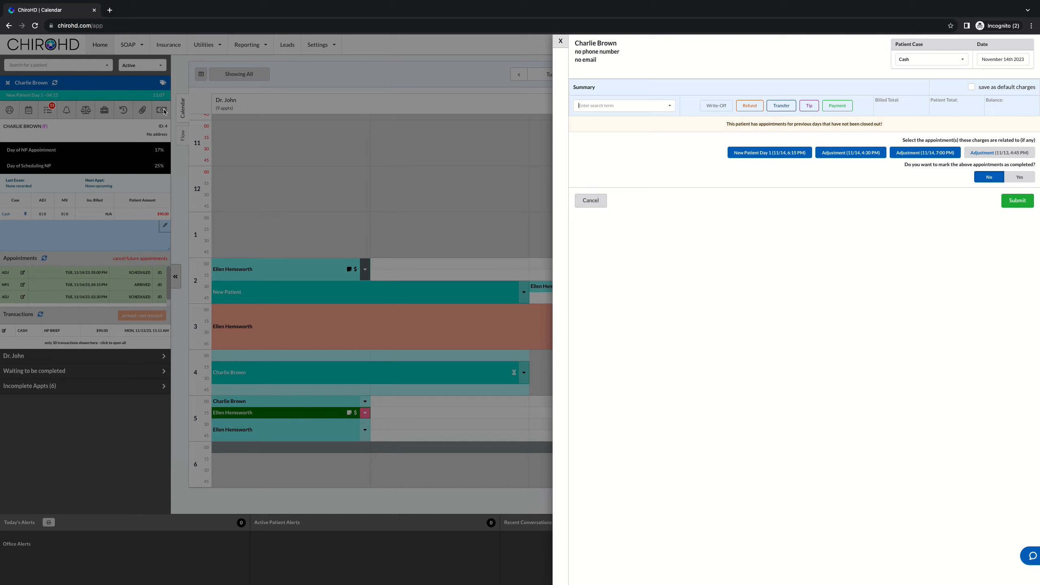
{"action": "type", "text": "b"}
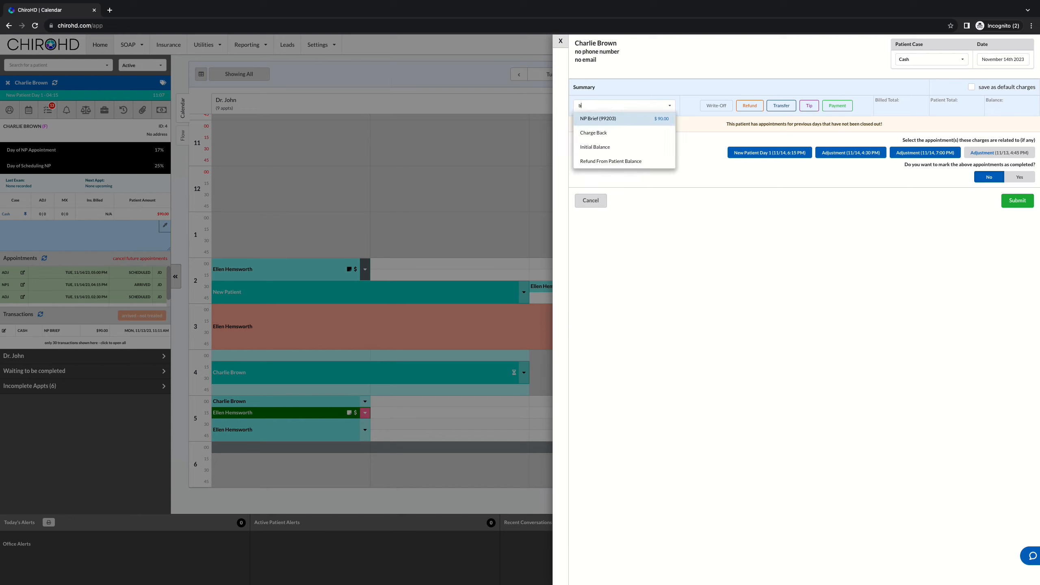
{"action": "key", "text": "BackSpace"}
{"action": "type", "text": "vit"}
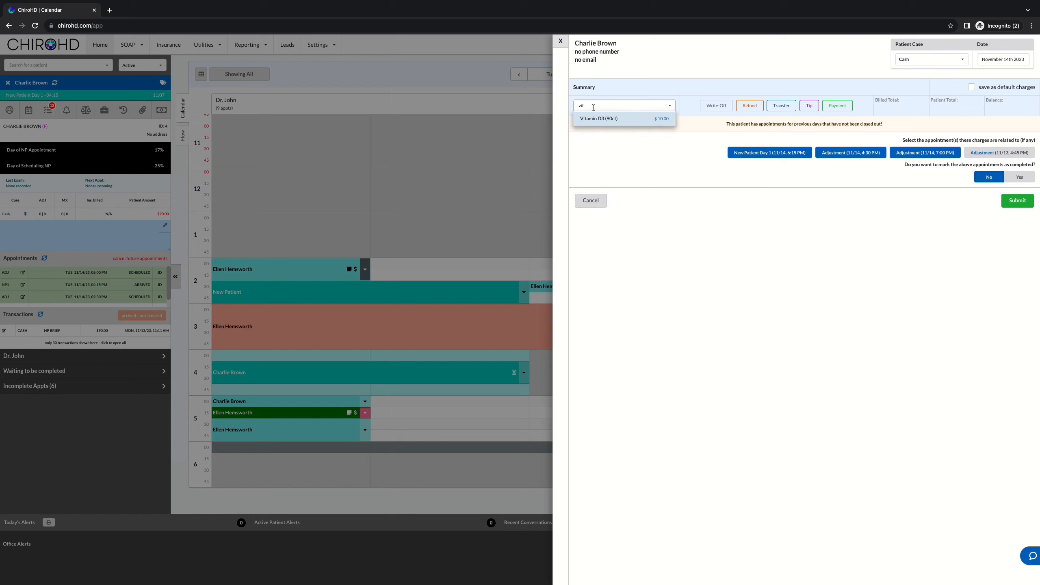
{"action": "left_click", "coordinate": [609, 120]}
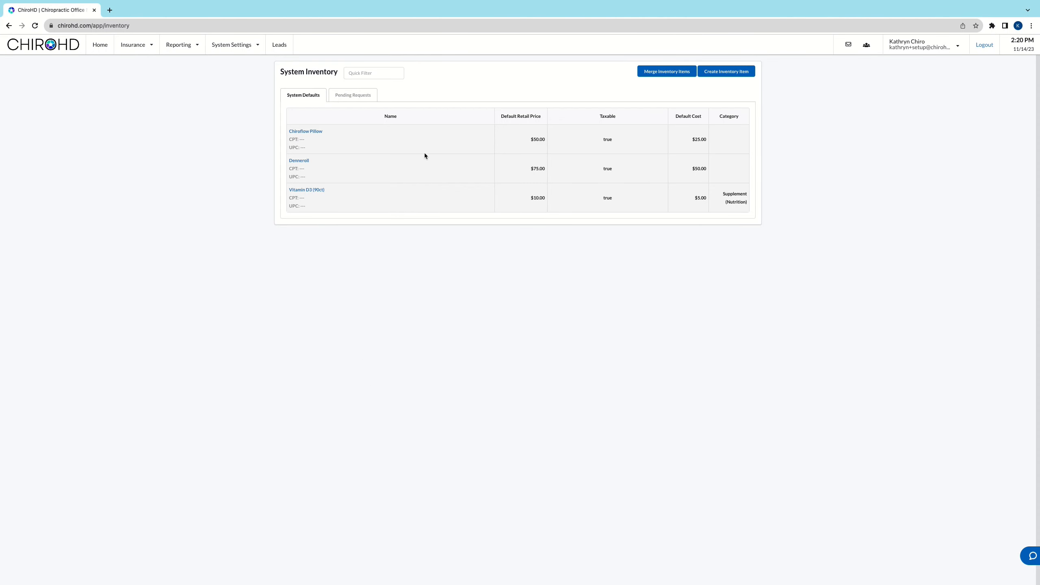
Switch back to the organization-level window, reopen the system inventory and open the Chiroflow Pillow item for editing
{"action": "left_click", "coordinate": [99, 44]}
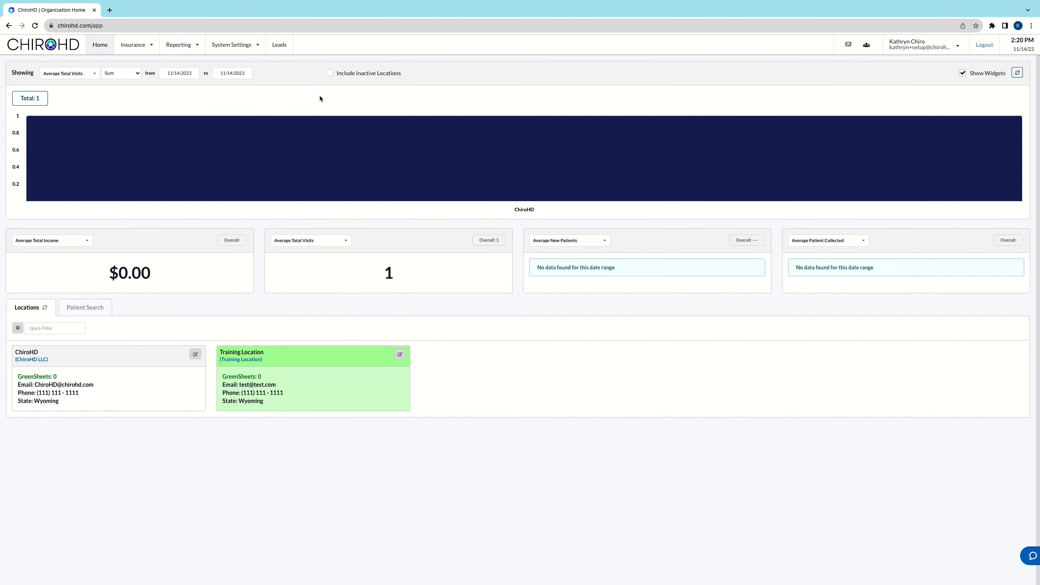
{"action": "left_click", "coordinate": [240, 46]}
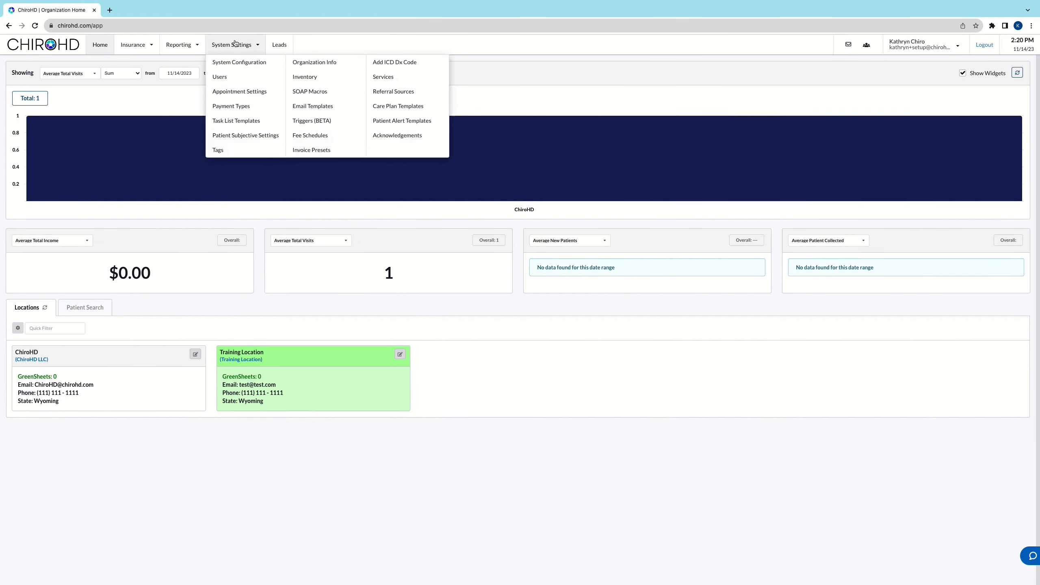
{"action": "left_click", "coordinate": [317, 76]}
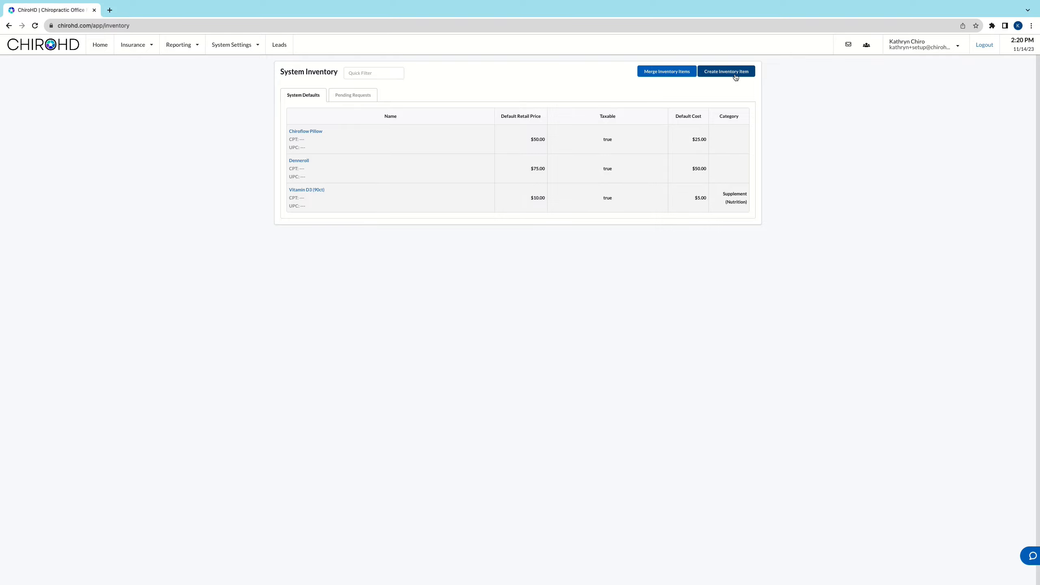
{"action": "left_click", "coordinate": [313, 131]}
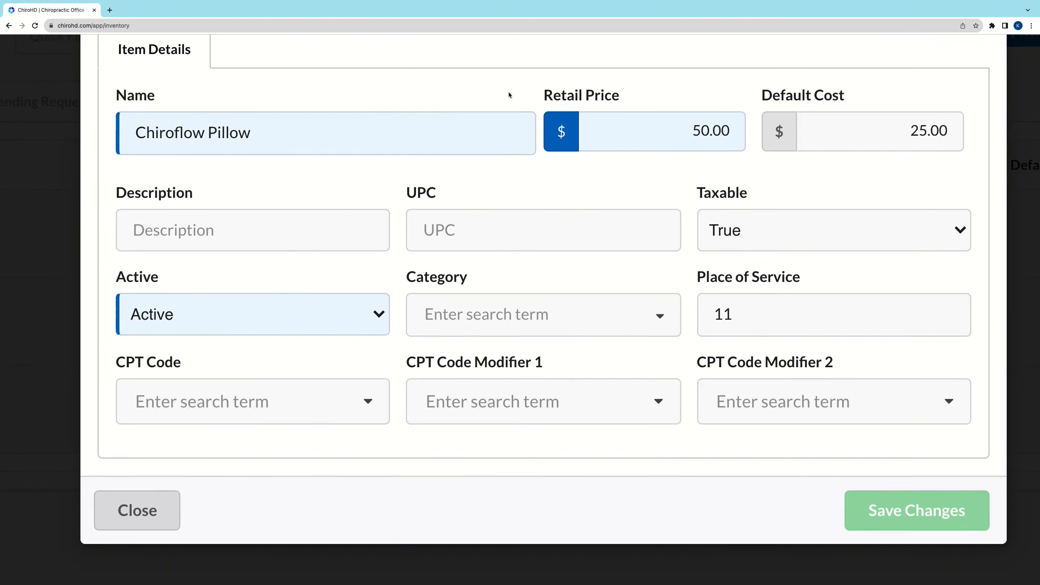
Review the Chiroflow Pillow's retail price, default cost, description and UPC fields
{"action": "scroll", "coordinate": [508, 91], "scroll_direction": "up", "scroll_amount": 3}
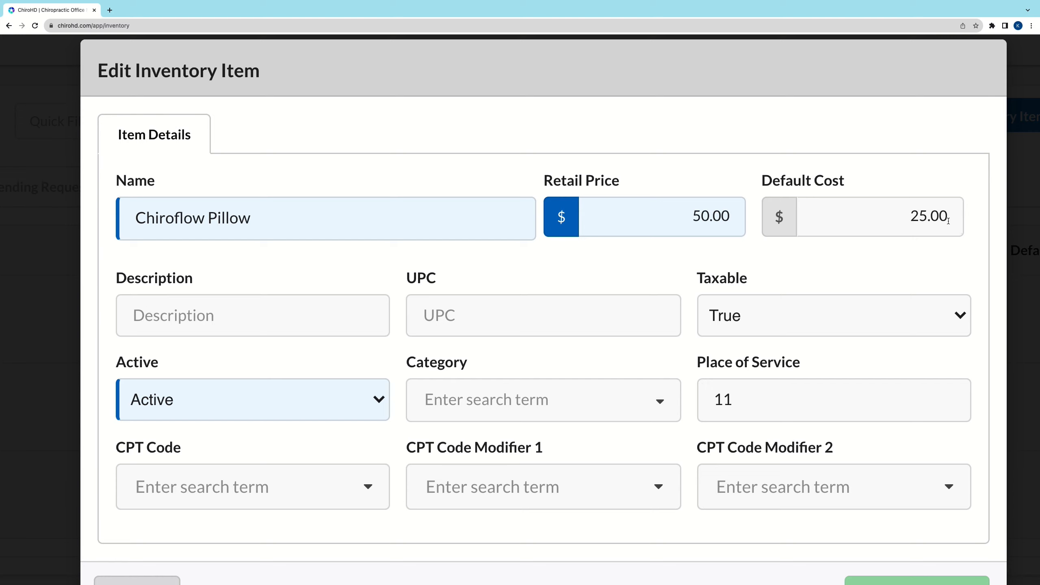
{"action": "left_click_drag", "start_coordinate": [908, 220], "coordinate": [958, 219]}
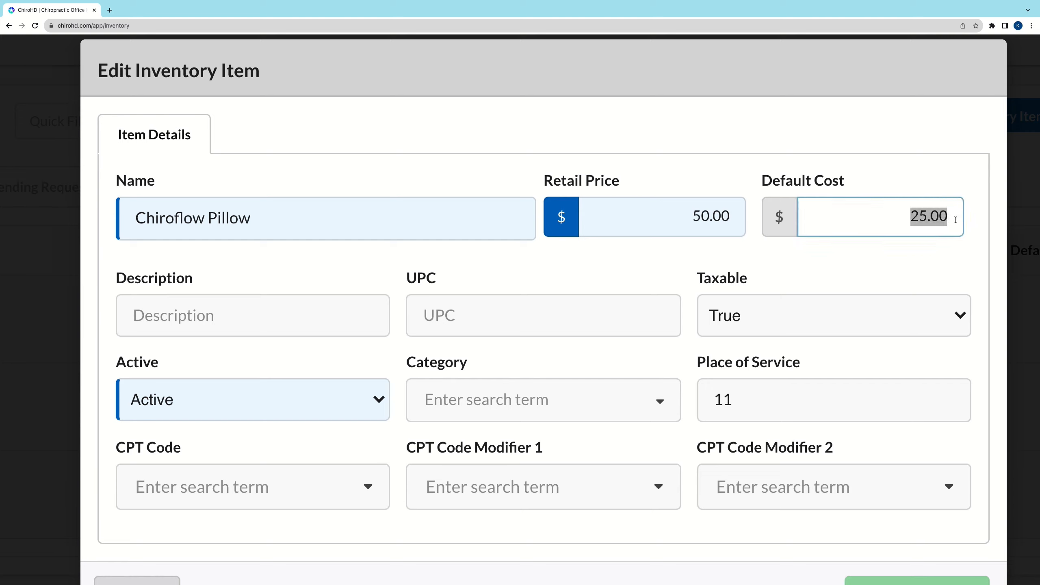
{"action": "left_click", "coordinate": [728, 222]}
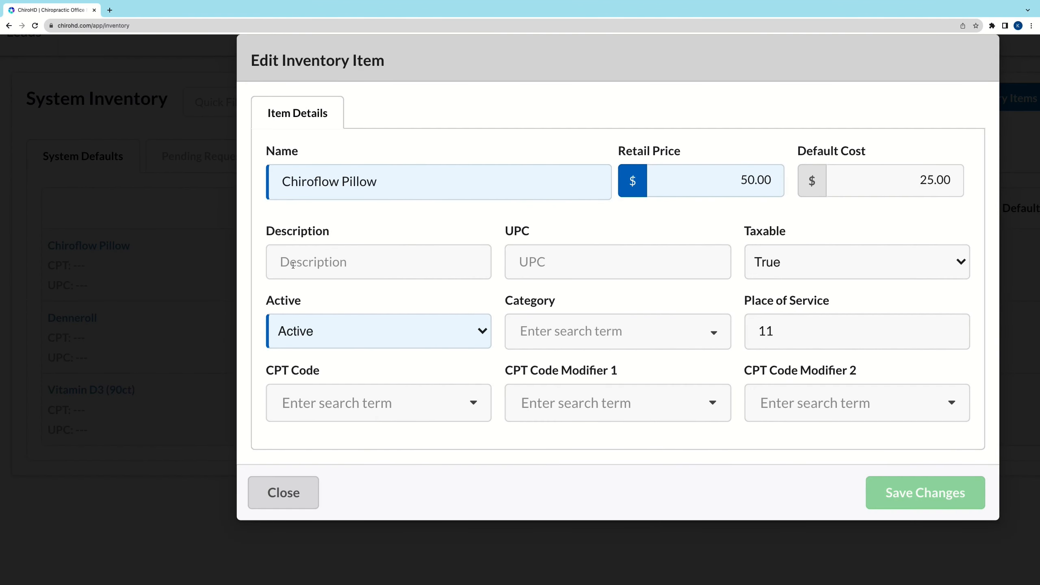
{"action": "left_click", "coordinate": [340, 264]}
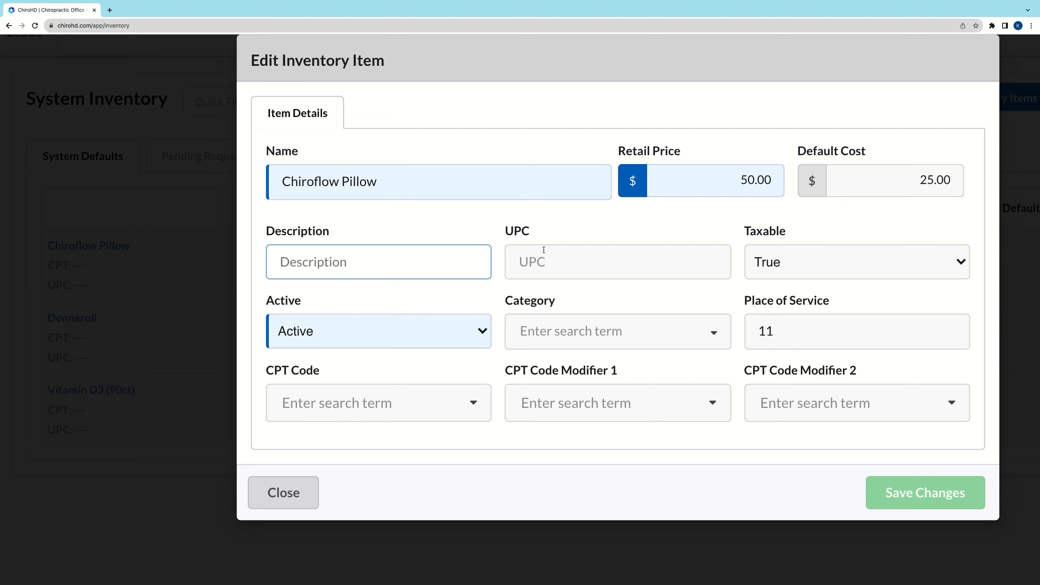
{"action": "left_click", "coordinate": [538, 263]}
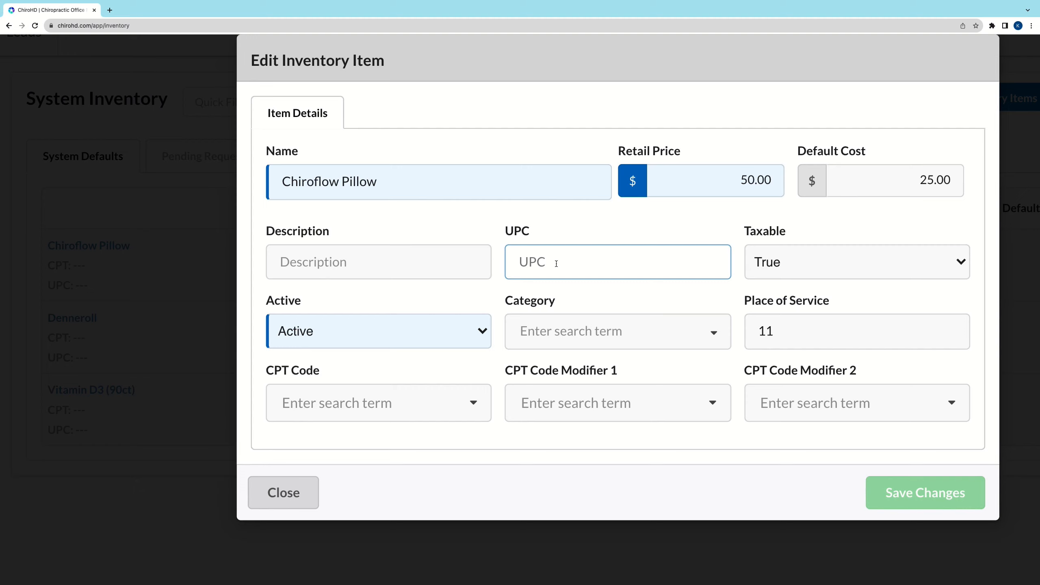
Review the item's Taxable and Active choices, leaving them set to True and Active
{"action": "left_click", "coordinate": [779, 232]}
{"action": "left_click", "coordinate": [801, 266]}
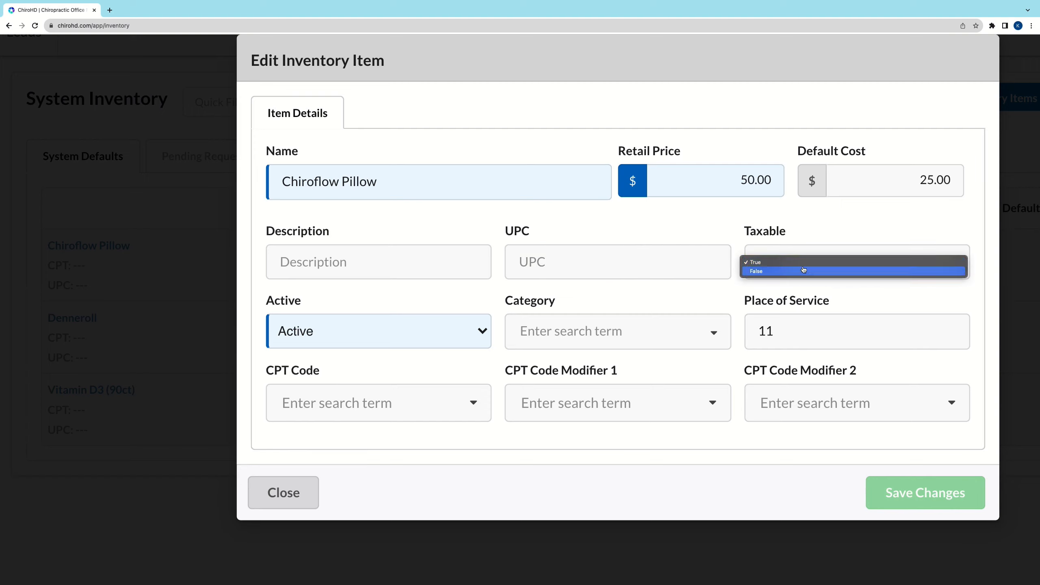
{"action": "left_click", "coordinate": [725, 224]}
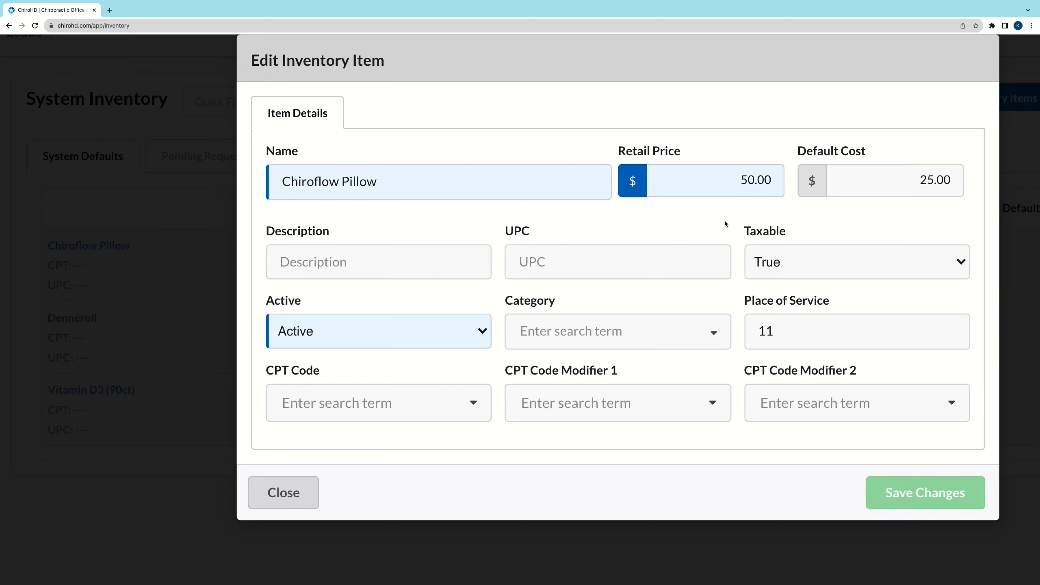
{"action": "left_click", "coordinate": [383, 334]}
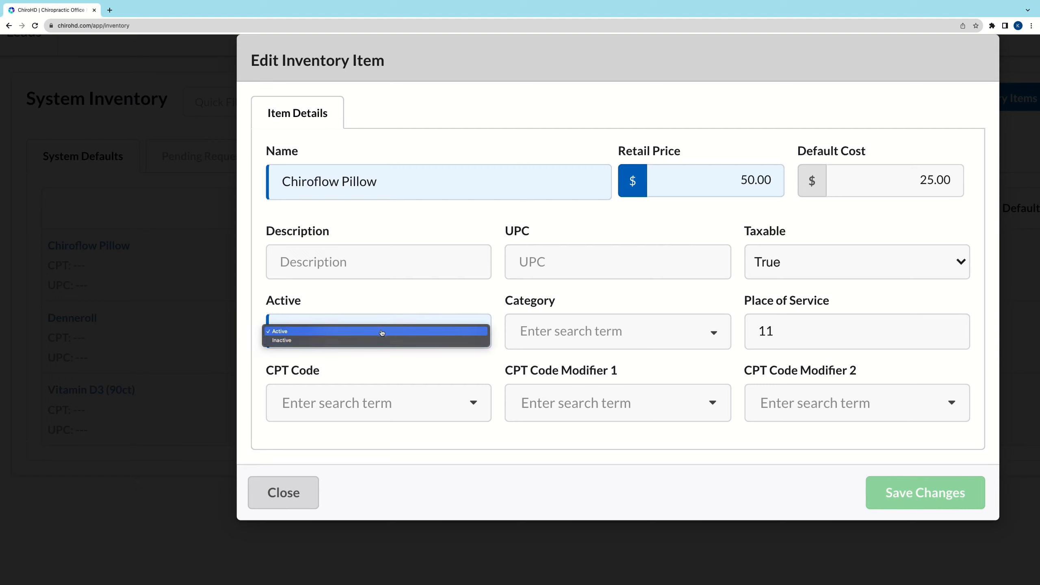
{"action": "left_click", "coordinate": [384, 309]}
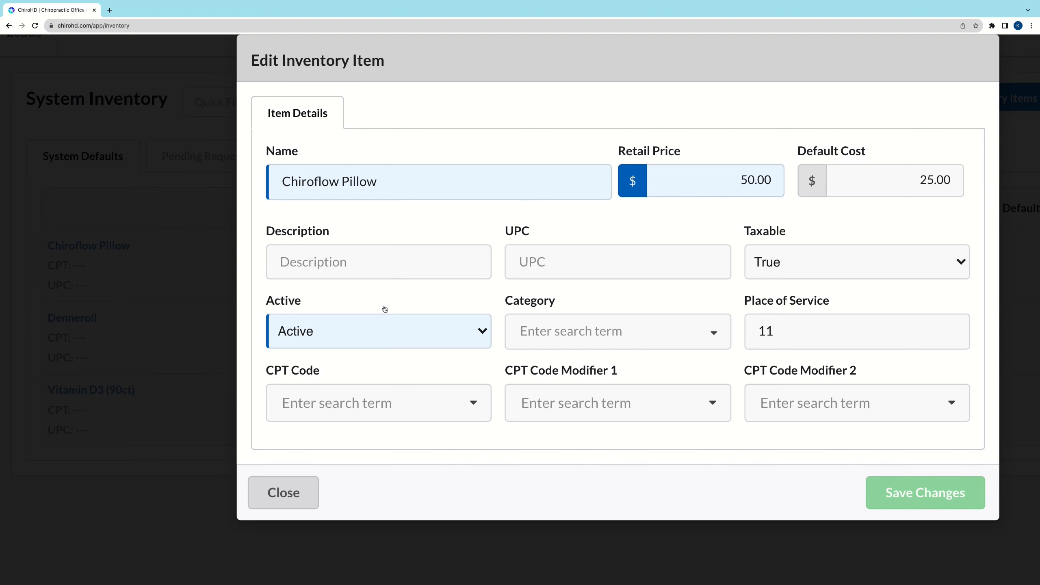
Review the available inventory categories for the item without choosing one
{"action": "scroll", "coordinate": [385, 308], "scroll_direction": "right", "scroll_amount": 4}
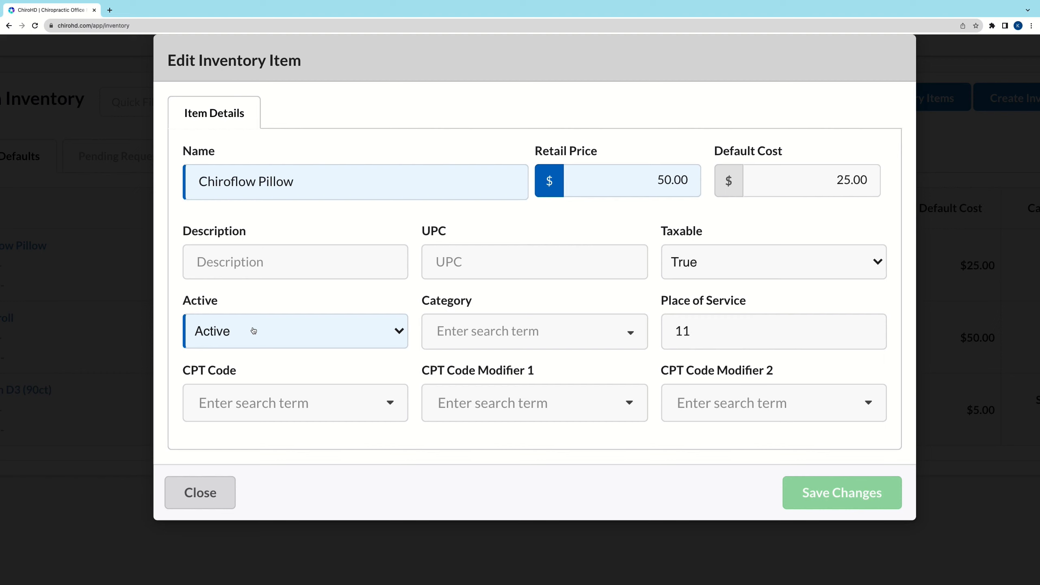
{"action": "left_click", "coordinate": [472, 324]}
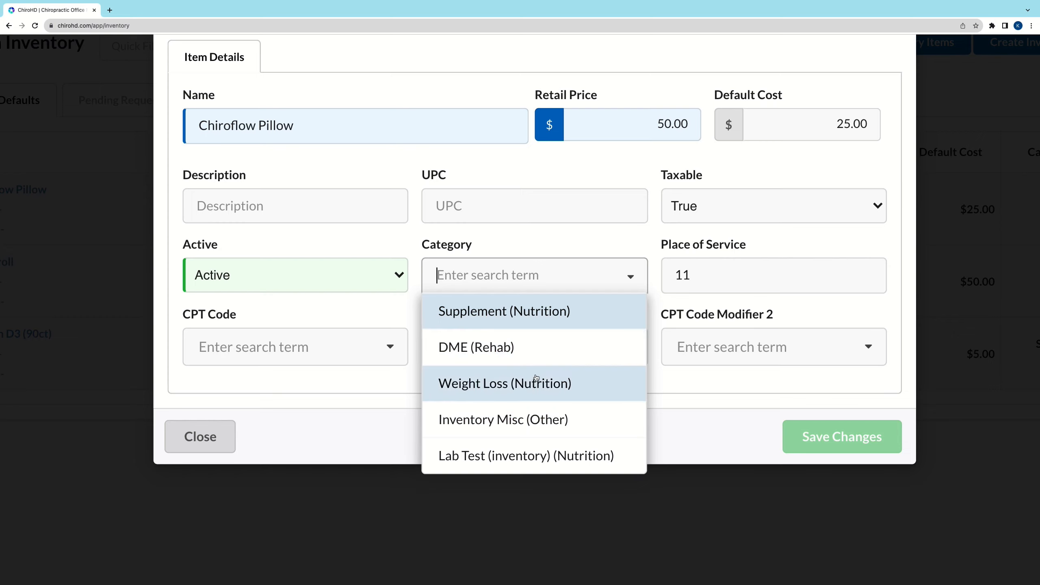
{"action": "scroll", "coordinate": [536, 420], "scroll_direction": "down", "scroll_amount": 1}
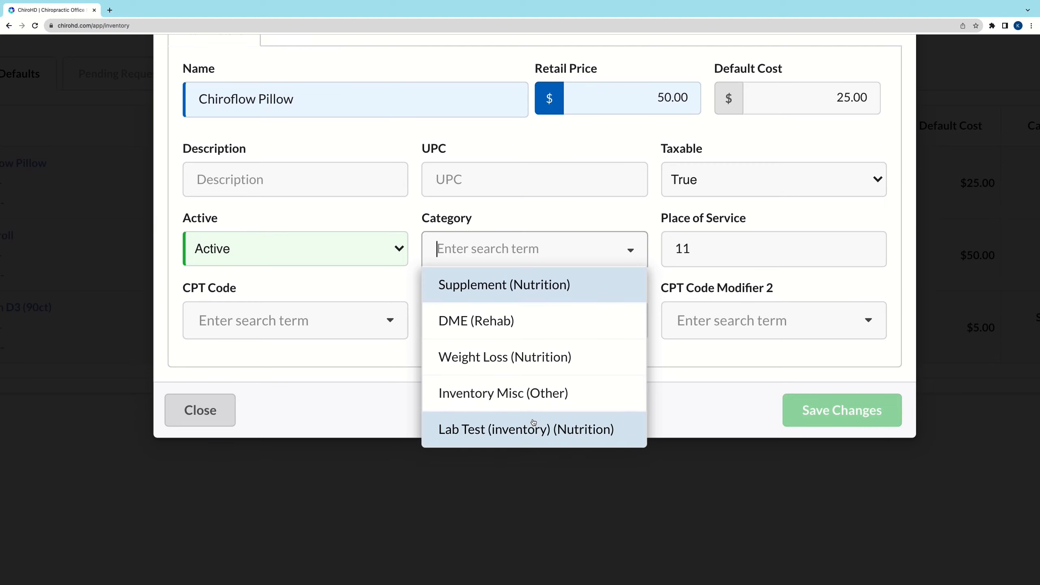
{"action": "left_click", "coordinate": [724, 405]}
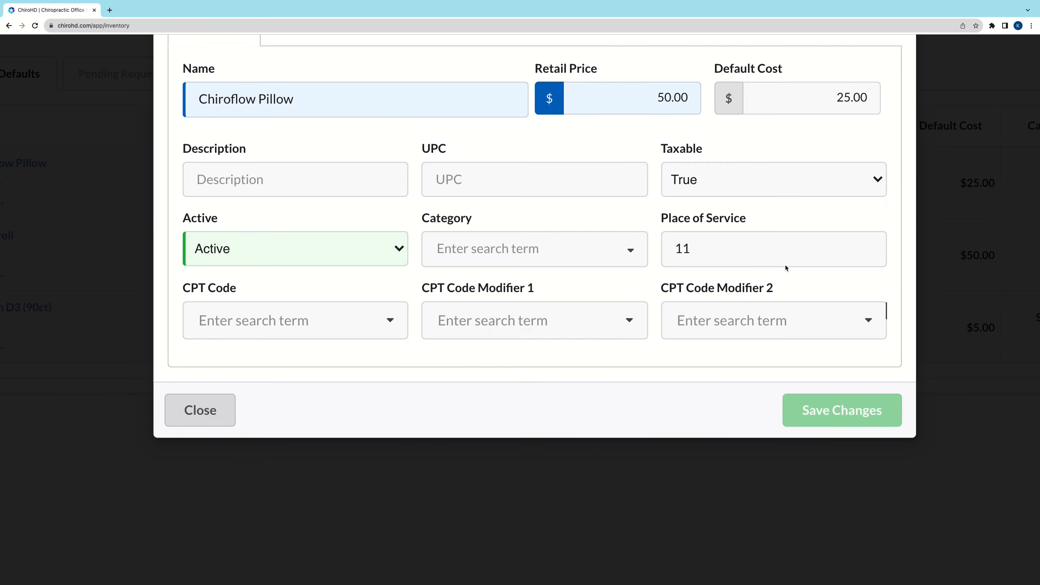
Review the item's Place of Service, CPT Code and both CPT code modifier fields and their available choices
{"action": "left_click", "coordinate": [773, 252]}
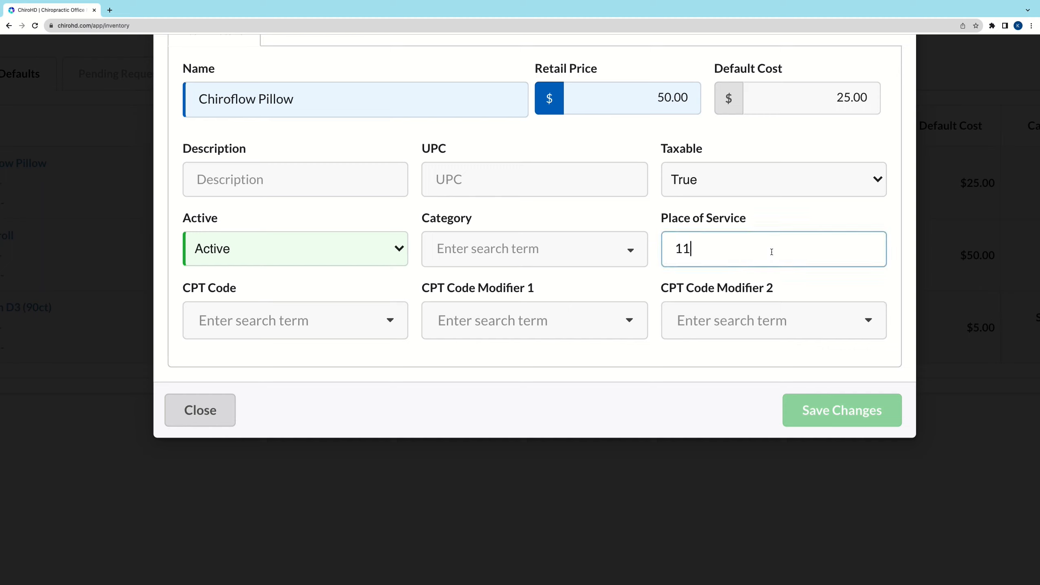
{"action": "scroll", "coordinate": [772, 252], "scroll_direction": "up", "scroll_amount": 2}
{"action": "scroll", "coordinate": [771, 251], "scroll_direction": "up", "scroll_amount": 2}
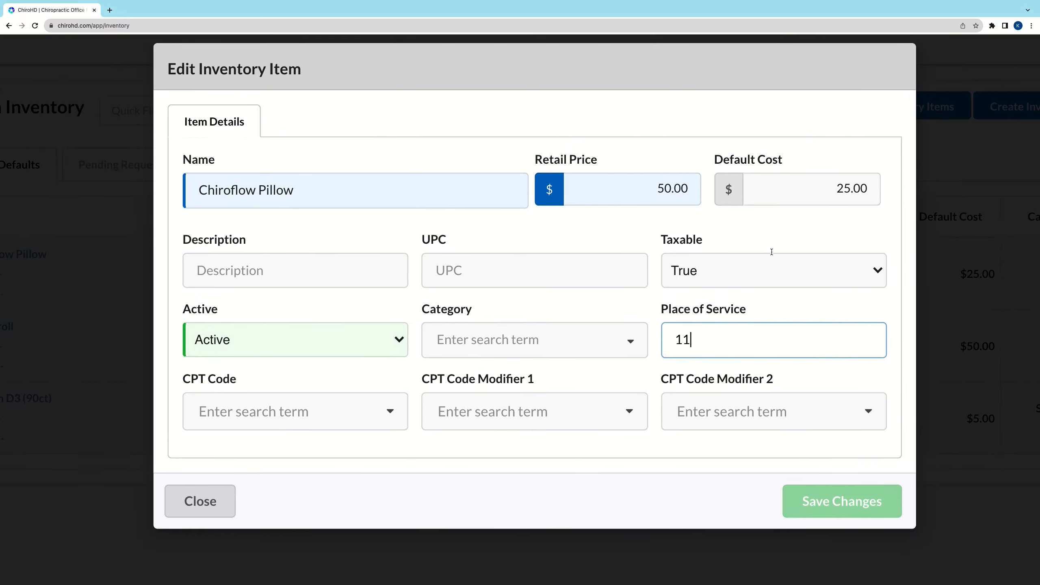
{"action": "scroll", "coordinate": [772, 252], "scroll_direction": "up", "scroll_amount": 1}
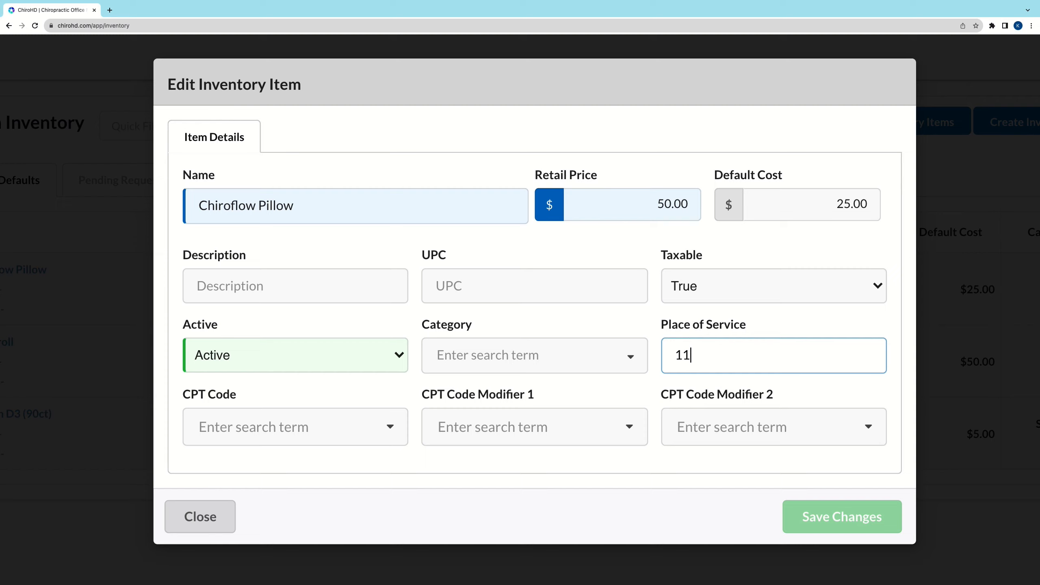
{"action": "left_click", "coordinate": [291, 426]}
{"action": "left_click", "coordinate": [613, 272]}
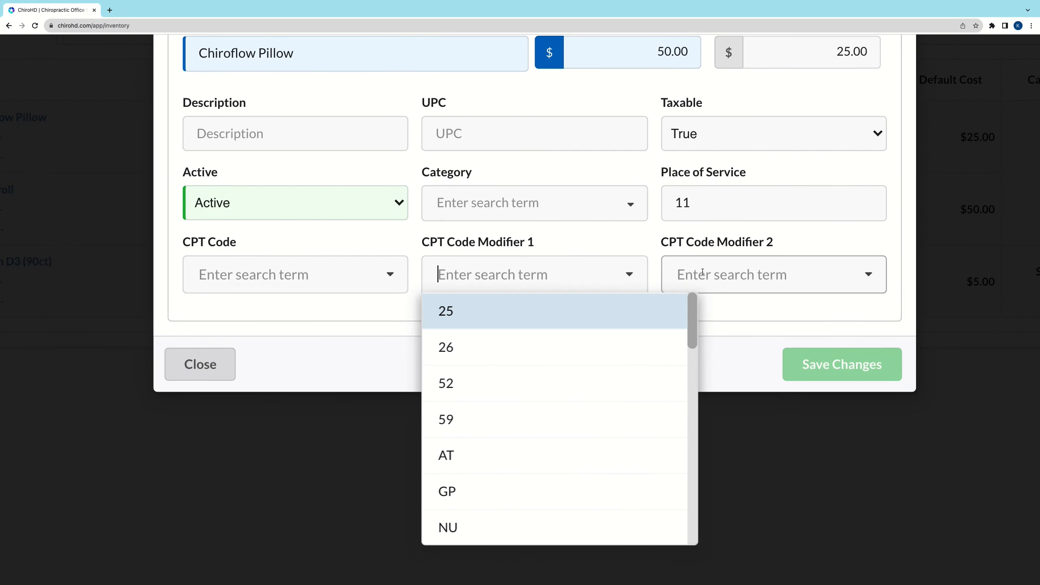
{"action": "left_click", "coordinate": [709, 273]}
{"action": "left_click", "coordinate": [593, 356]}
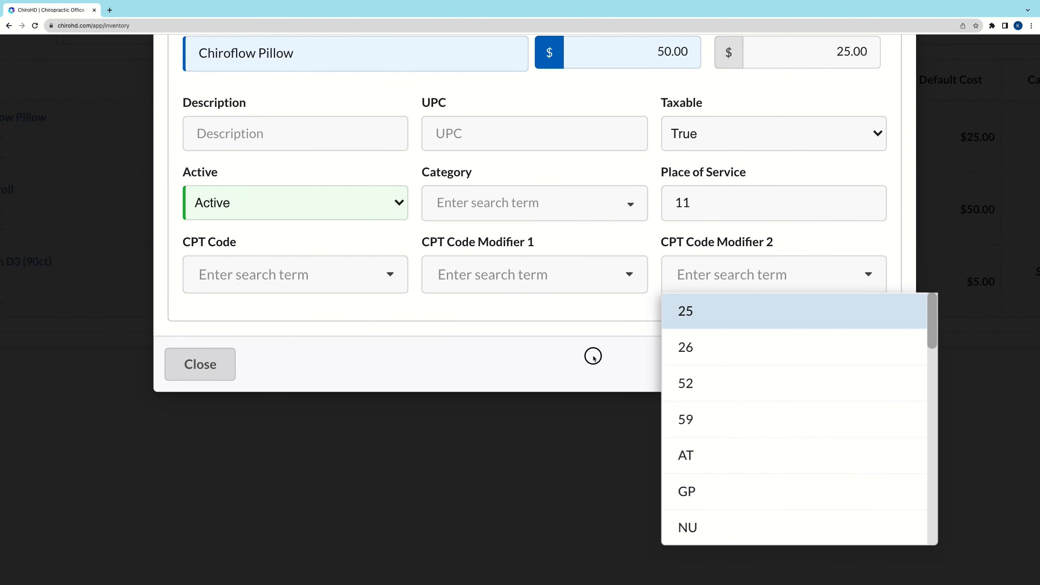
Close the item details and start an inventory merge with Vitamin D3 (90ct) as the item to keep
{"action": "left_click", "coordinate": [216, 367]}
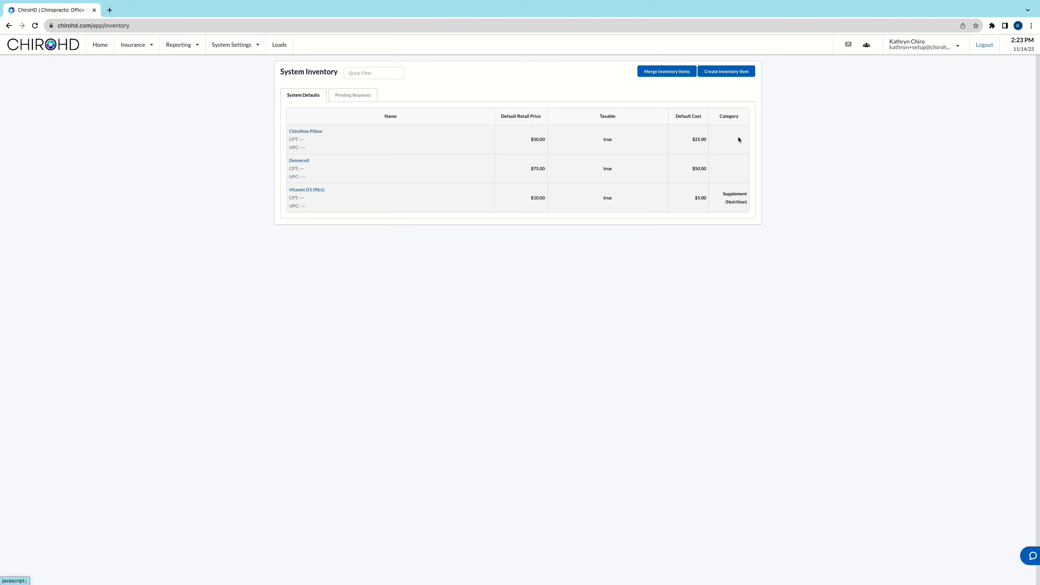
{"action": "left_click", "coordinate": [670, 74]}
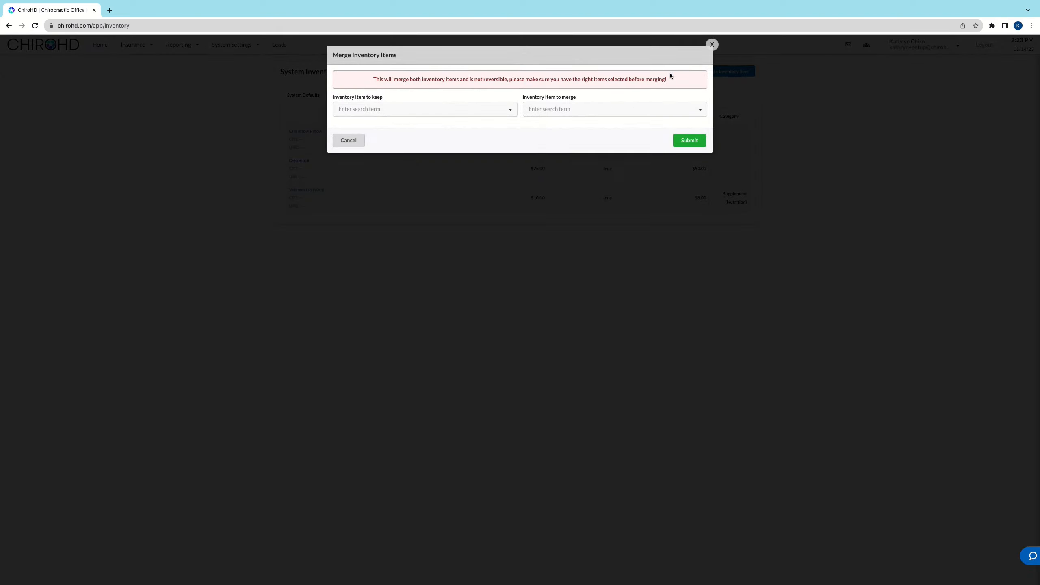
{"action": "left_click", "coordinate": [458, 109]}
{"action": "type", "text": "v"}
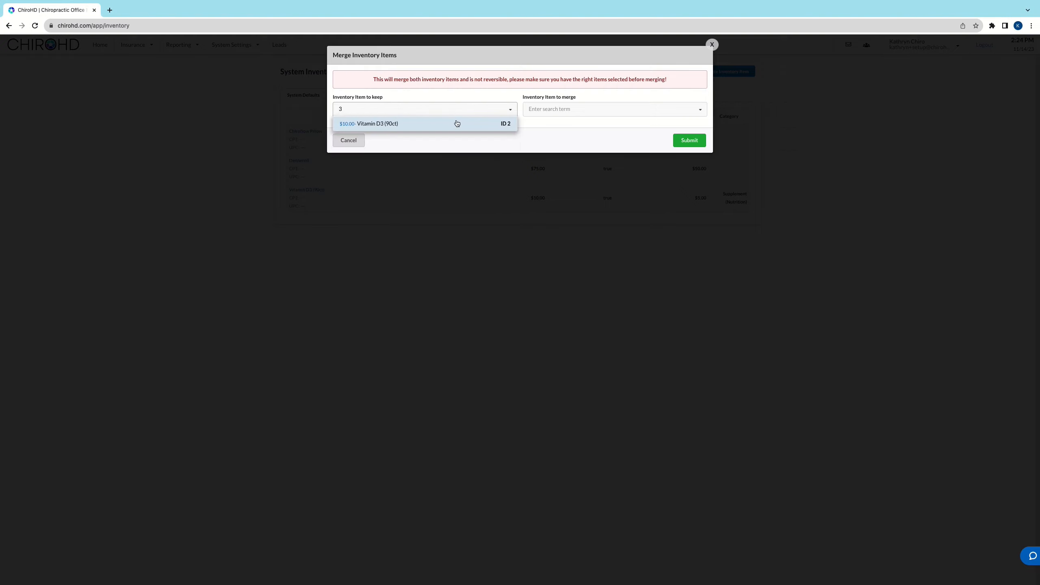
{"action": "left_click", "coordinate": [455, 122]}
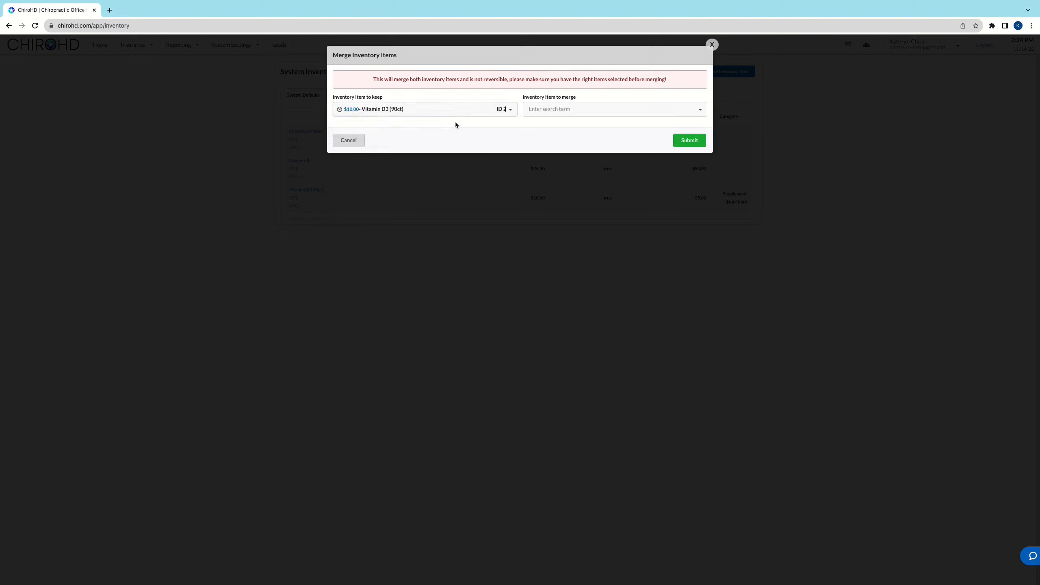
Choose Vitamin D3 (90ct) as the item to merge and dismiss the merge without submitting it
{"action": "left_click", "coordinate": [569, 110]}
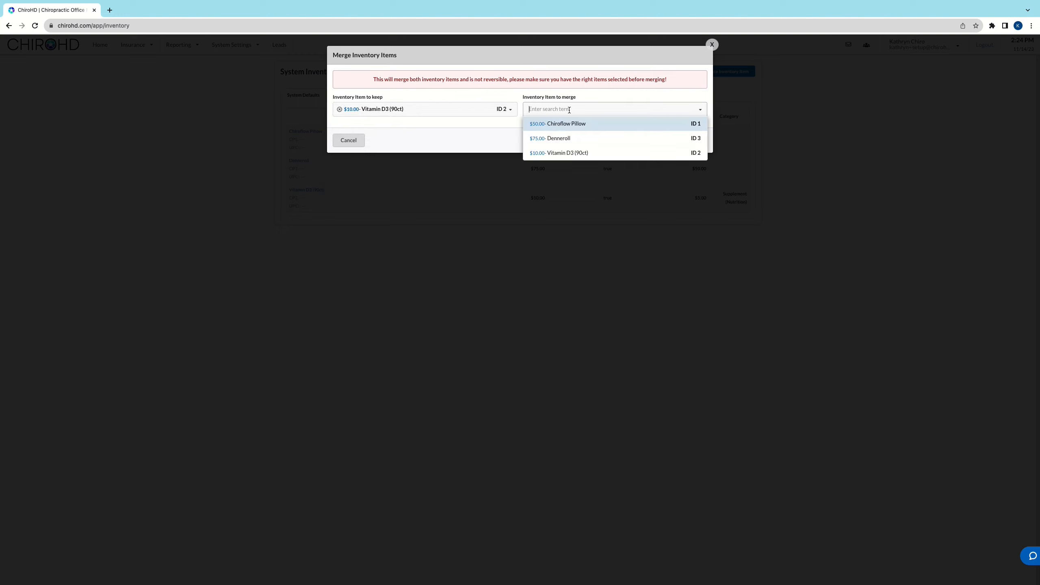
{"action": "type", "text": "3"}
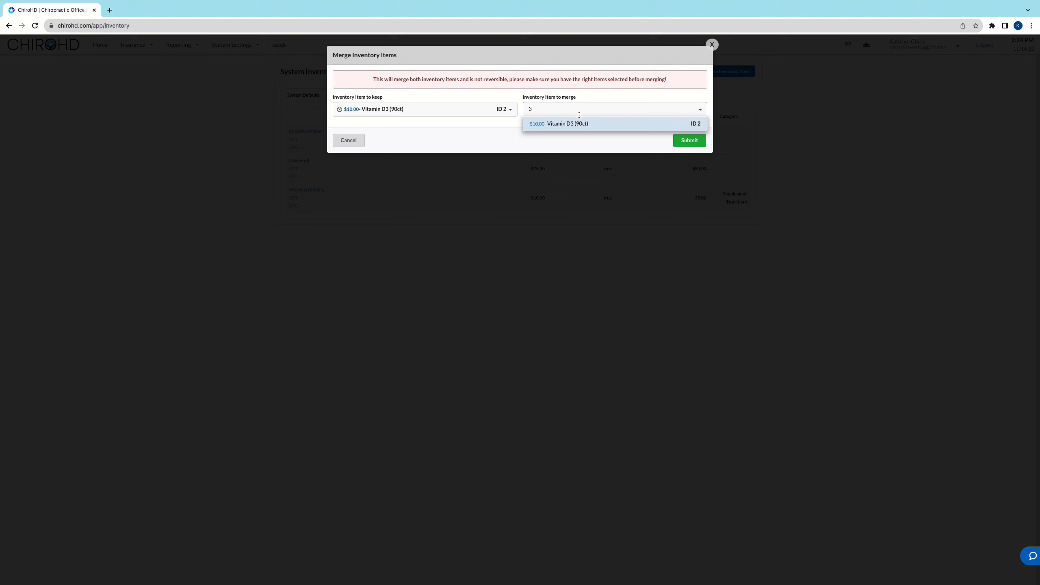
{"action": "left_click", "coordinate": [588, 124]}
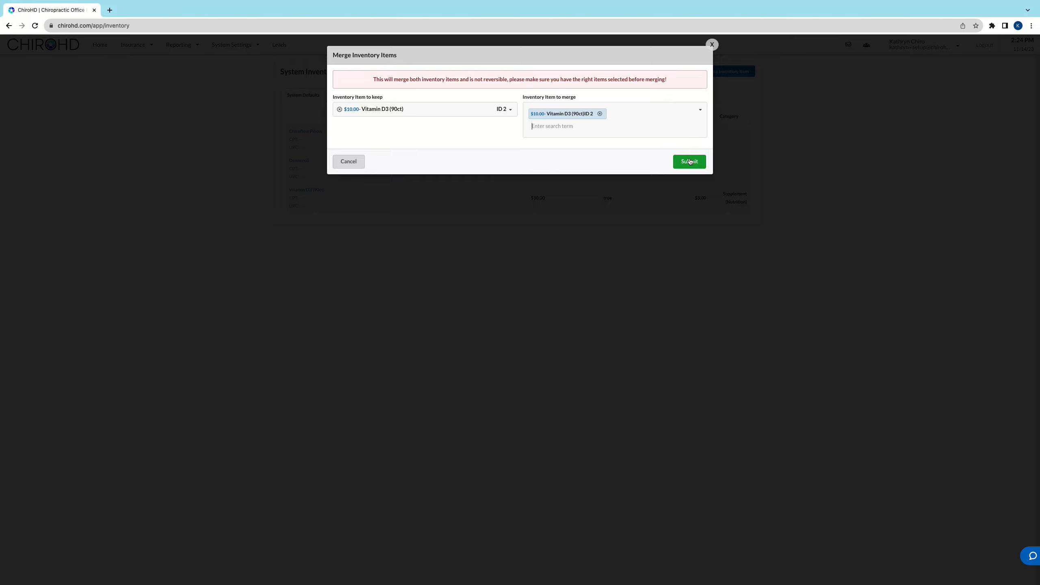
{"action": "left_click", "coordinate": [711, 44]}
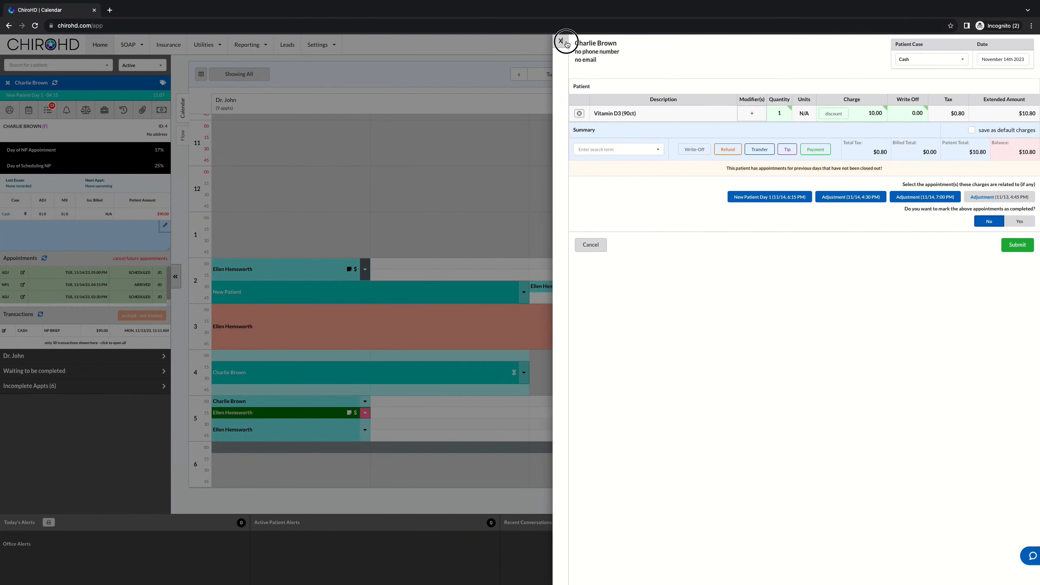
Discard the patient's unsubmitted Vitamin D3 (90ct) charge in the location account and open the location's inventory
{"action": "left_click", "coordinate": [566, 44]}
{"action": "left_click", "coordinate": [335, 49]}
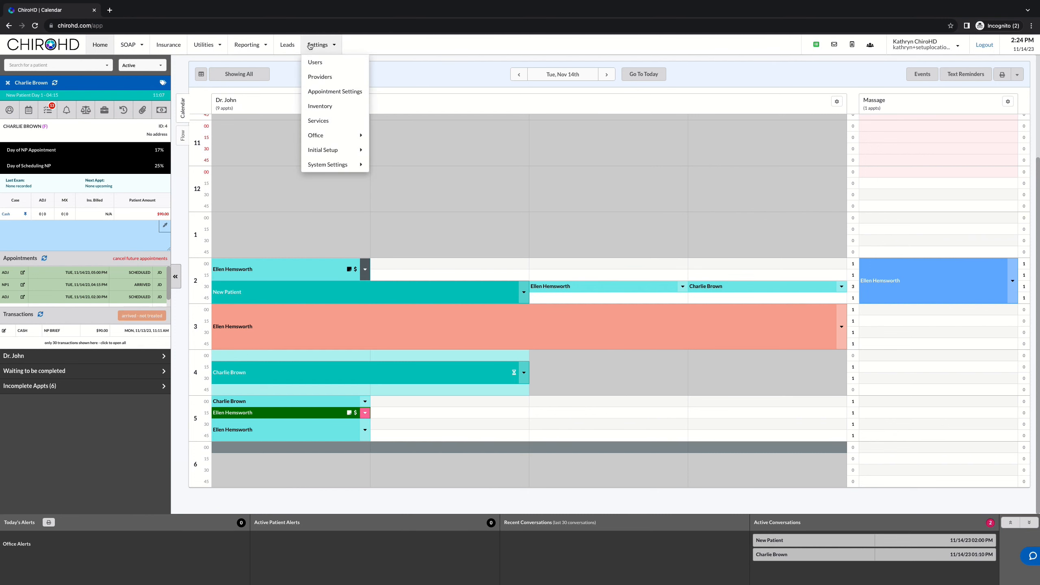
{"action": "left_click", "coordinate": [321, 106]}
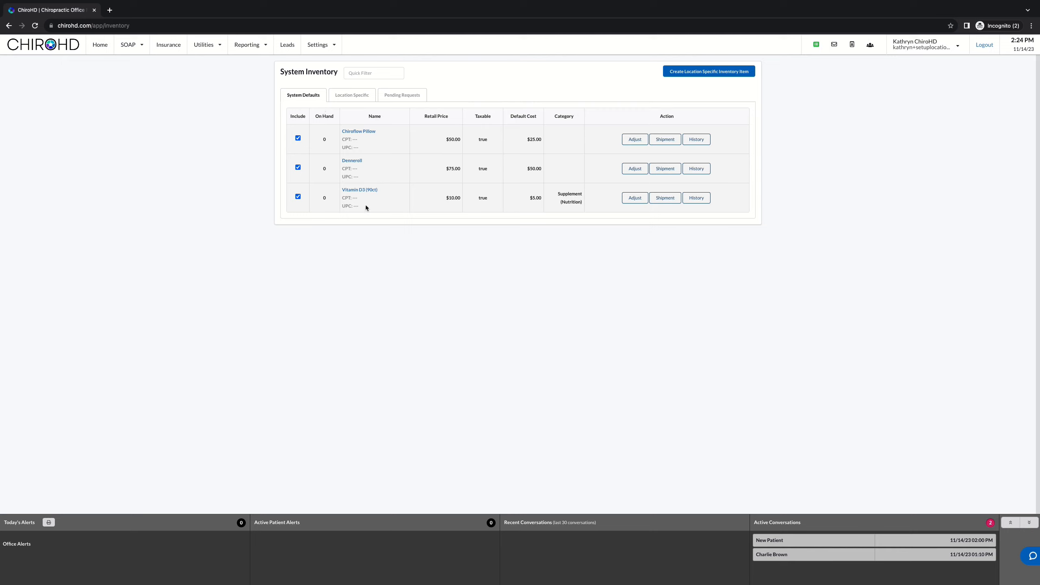
Review the location's Location Specific items and Pending Requests, and return to the System Defaults list
{"action": "left_click", "coordinate": [356, 95]}
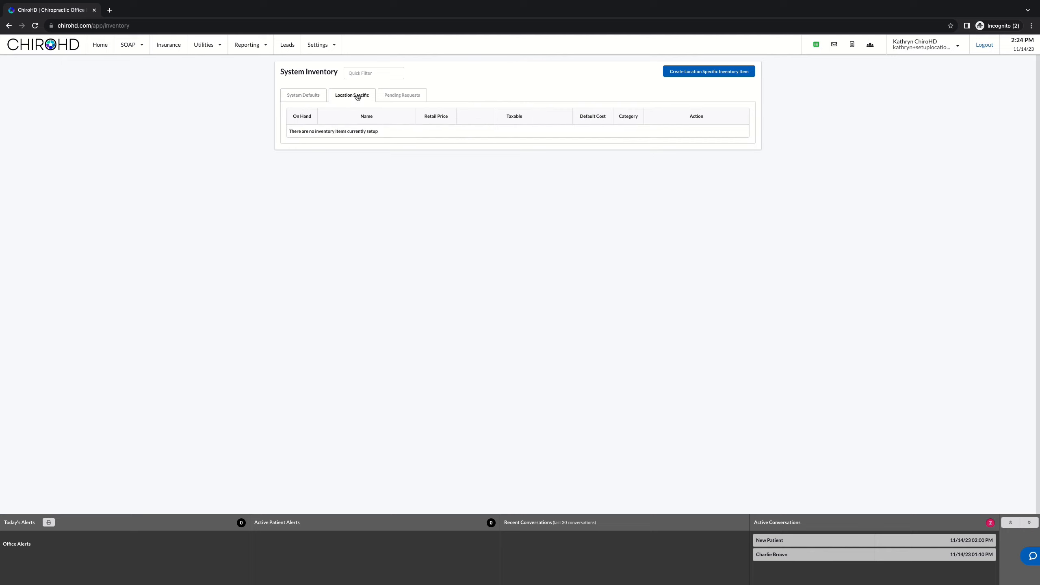
{"action": "left_click", "coordinate": [394, 96]}
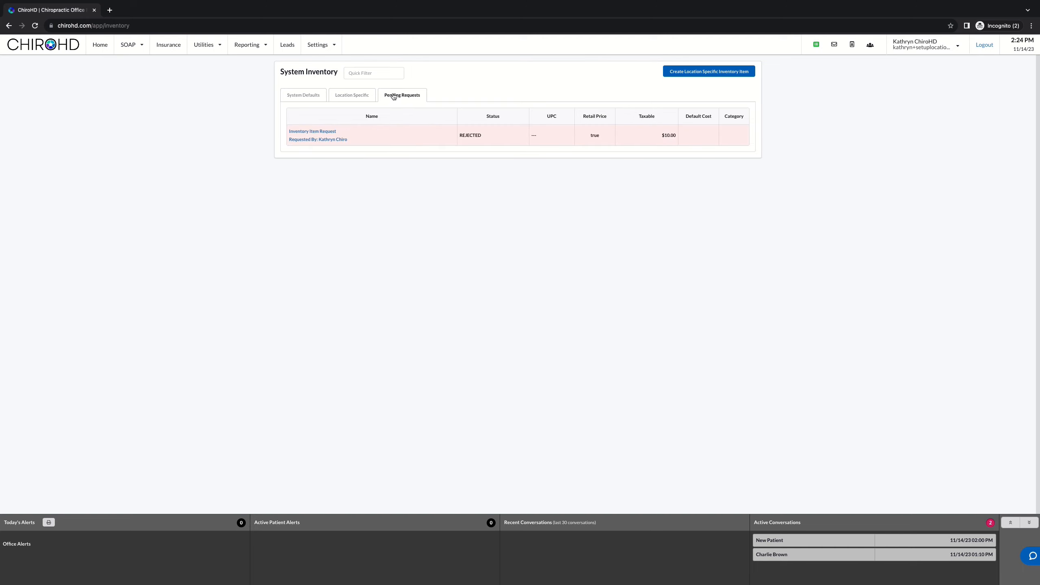
{"action": "left_click", "coordinate": [310, 96]}
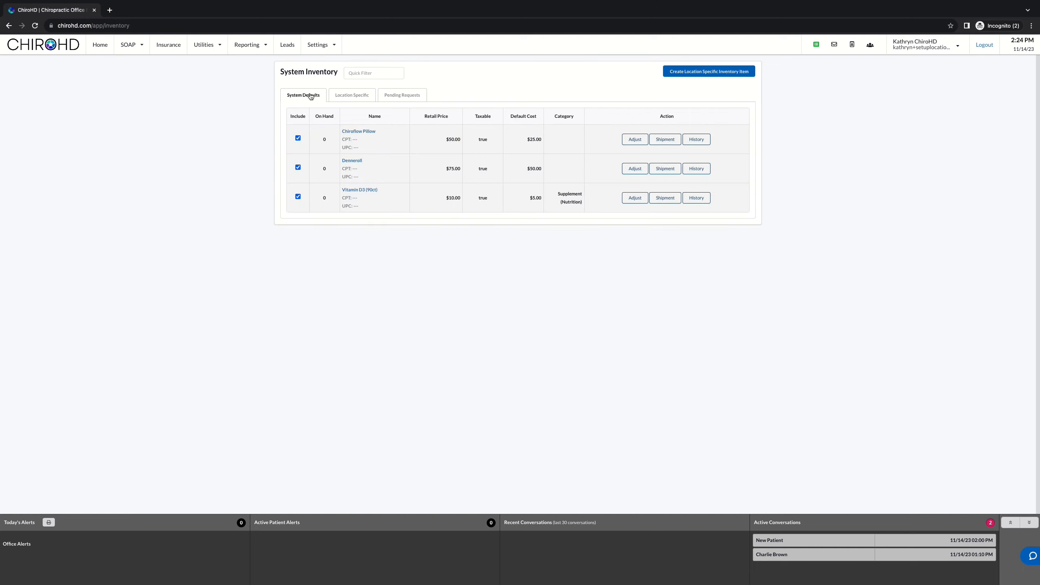
Examine the on-hand quantities of the location's system default items and switch back to the organization-level inventory
{"action": "left_click", "coordinate": [327, 139]}
{"action": "left_click_drag", "start_coordinate": [316, 192], "coordinate": [335, 199]}
{"action": "left_click", "coordinate": [332, 185]}
{"action": "key", "text": "ctrl+Left"}
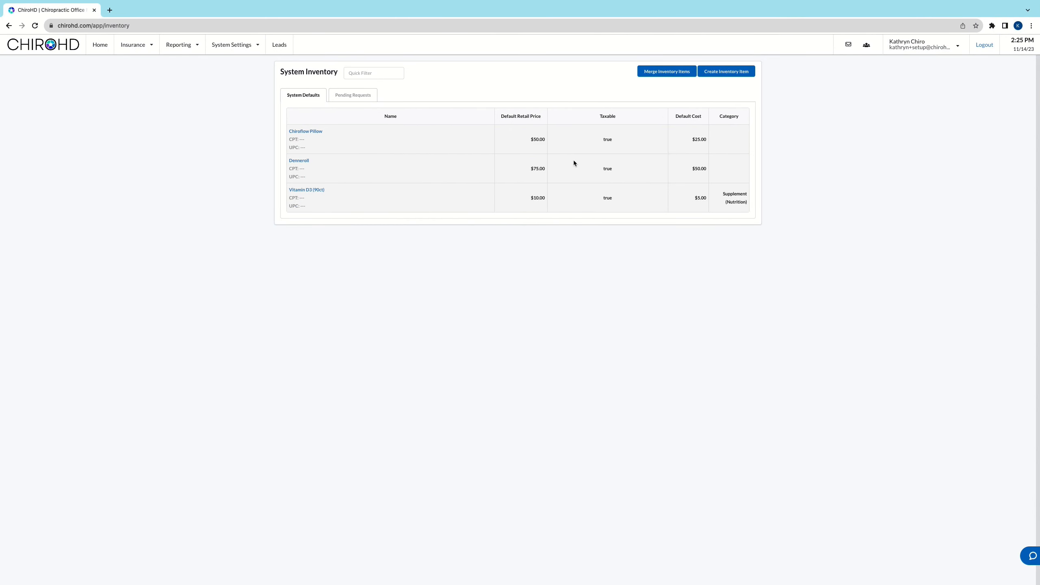